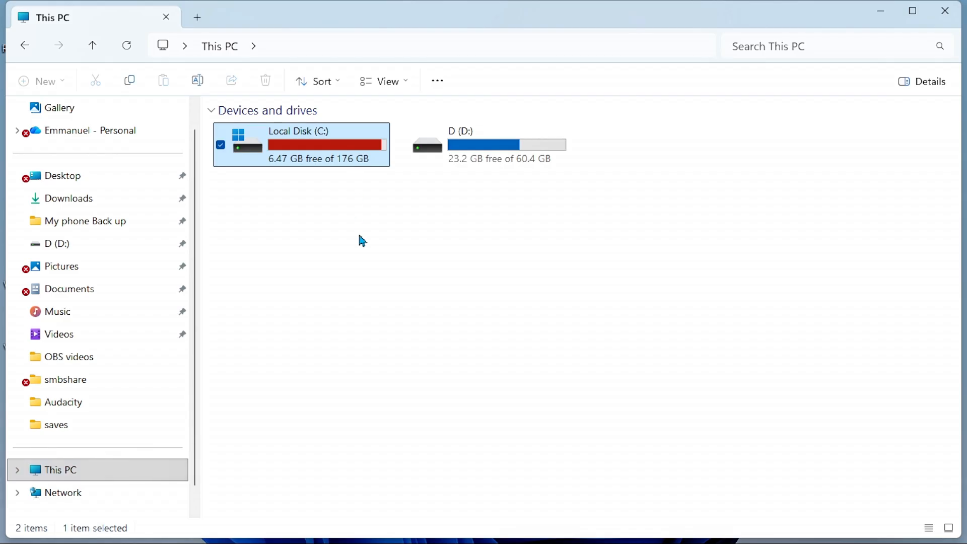
# Check the free space on Local Disk (C:) in This PC, and close the File Explorer window.
pyautogui.click(359, 236)
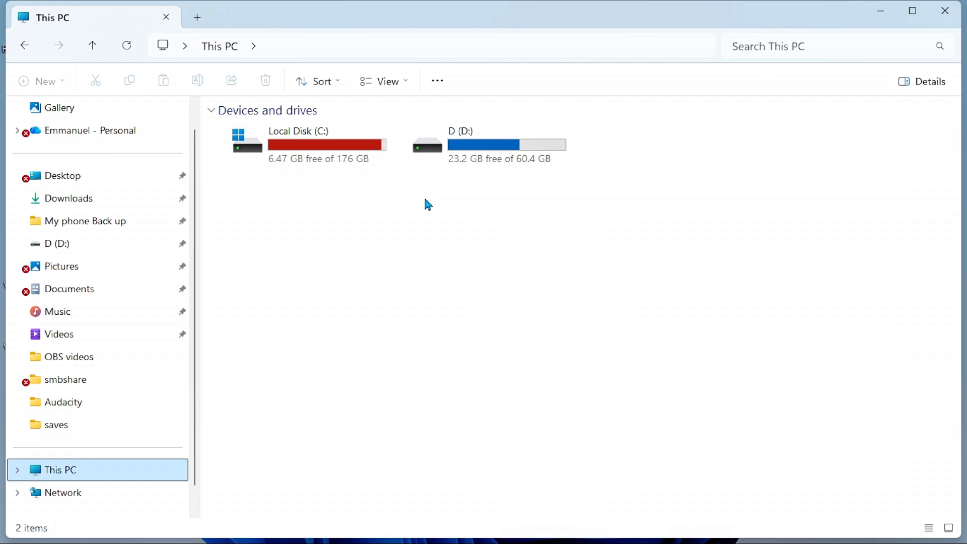
pyautogui.click(352, 163)
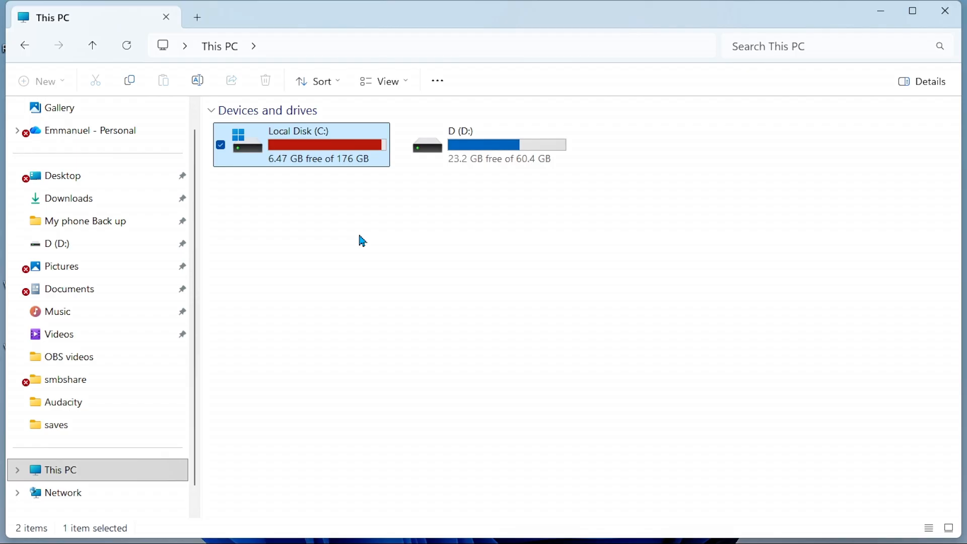
pyautogui.click(945, 10)
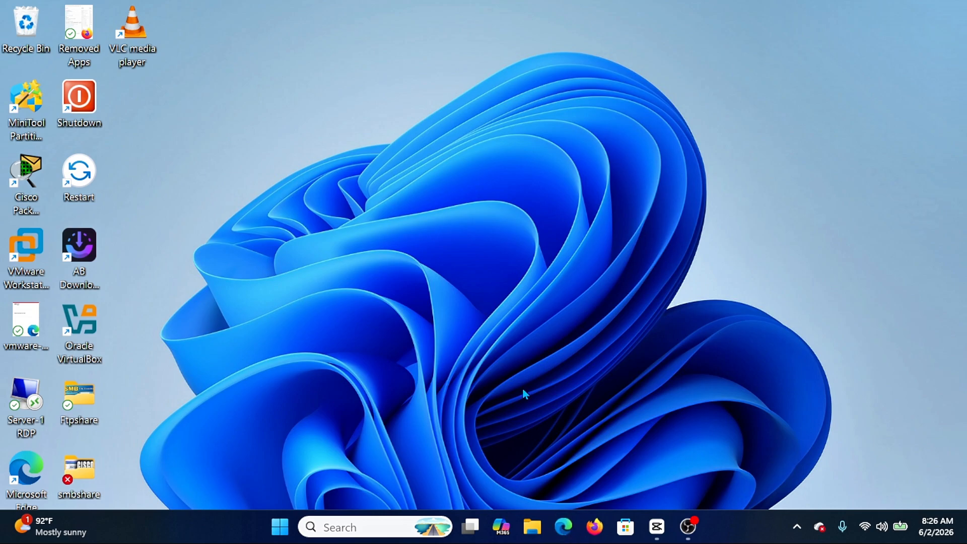
# Switch to Microsoft Edge, go to minitool.com and open its Download Center page.
pyautogui.write('mi')
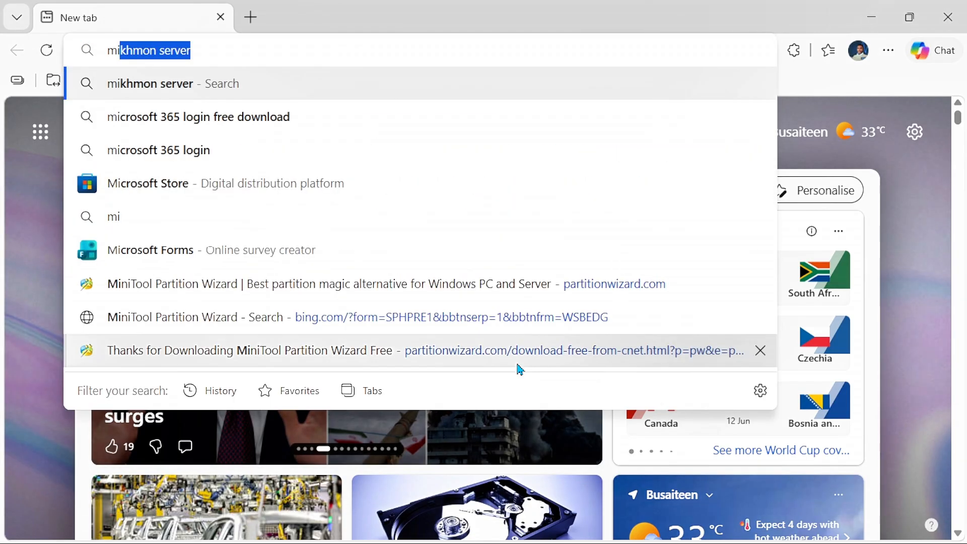
pyautogui.write('nitool.com')
pyautogui.press('Return')
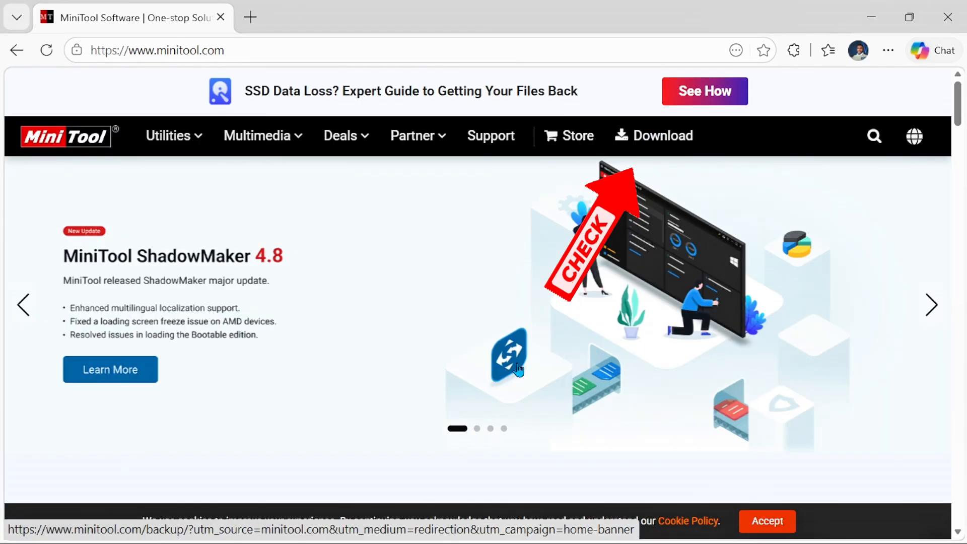
pyautogui.click(662, 137)
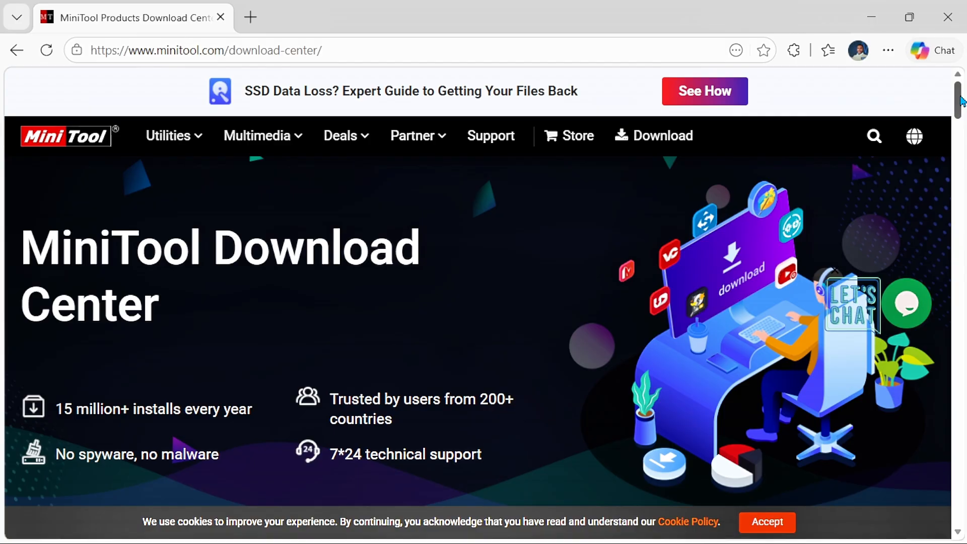
# Dismiss the Summer Sale pop-up, download Partition Wizard Free, and close the browser.
pyautogui.moveTo(963, 101); pyautogui.dragTo(963, 176)
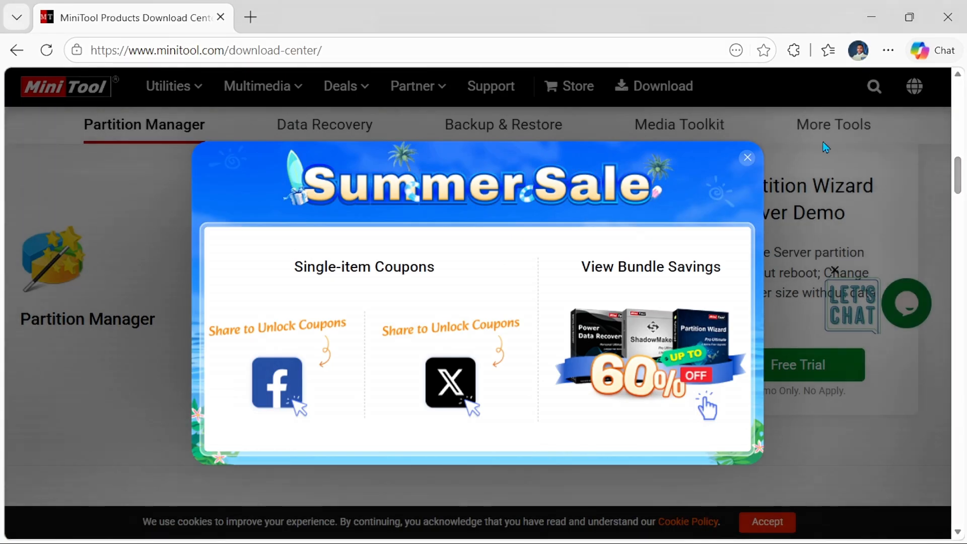
pyautogui.click(748, 158)
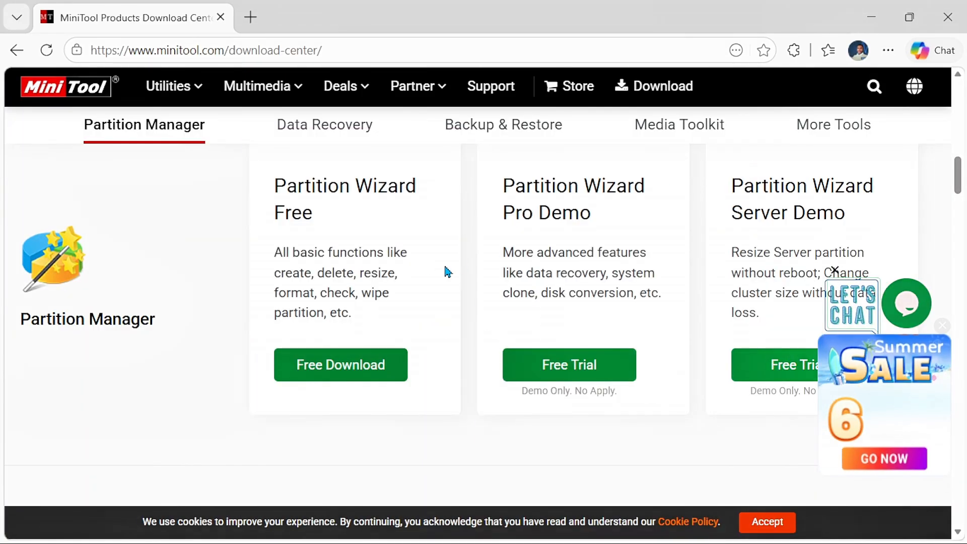
pyautogui.click(340, 367)
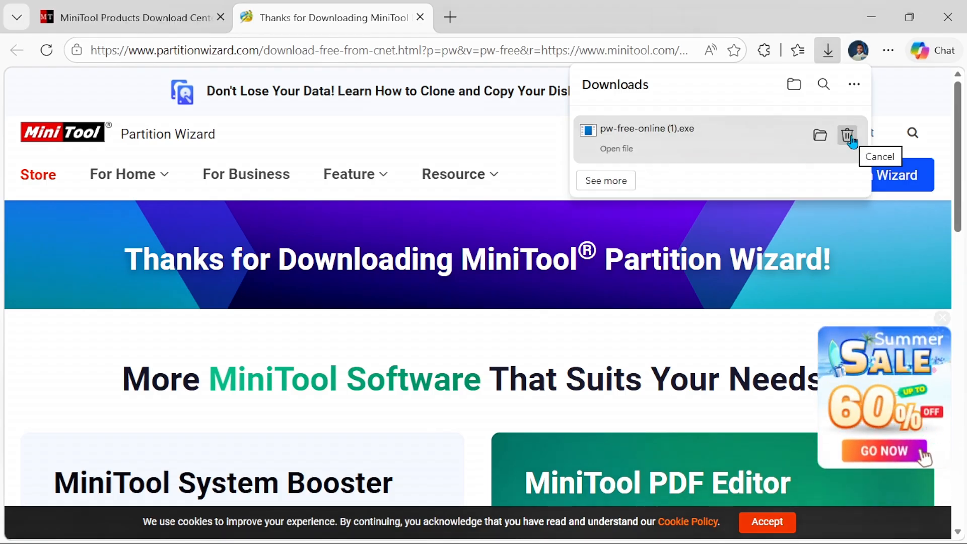
pyautogui.click(738, 155)
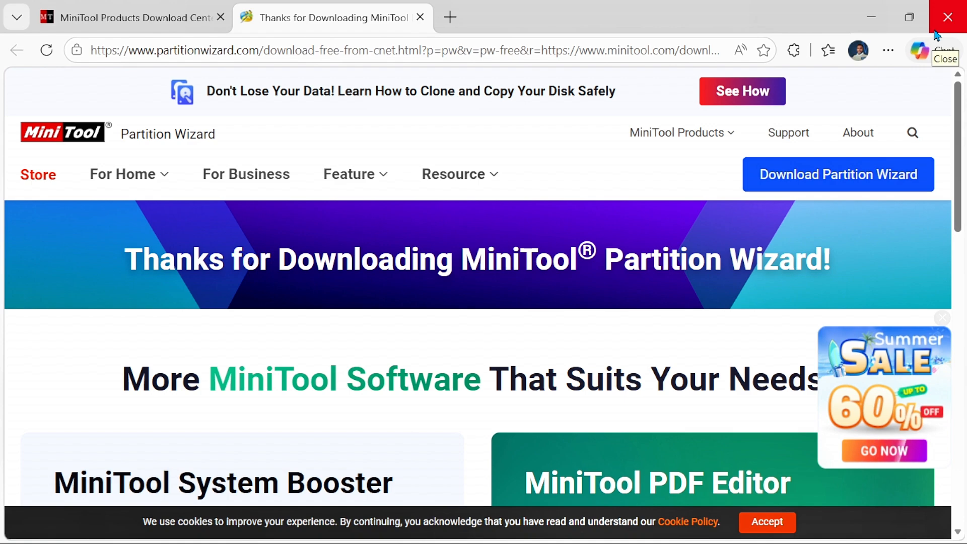
pyautogui.click(938, 31)
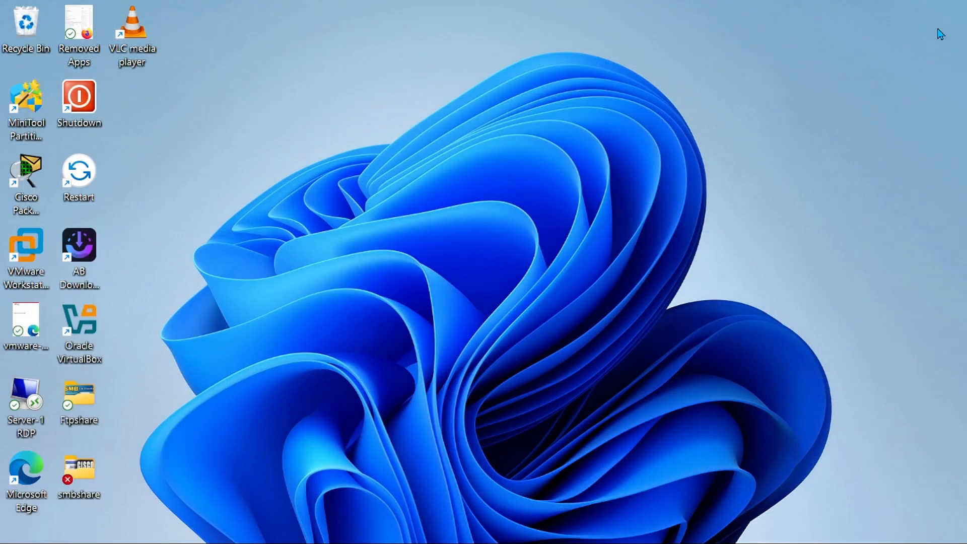
# Launch MiniTool Partition Wizard from the desktop and dismiss its promotional message.
pyautogui.doubleClick(27, 101)
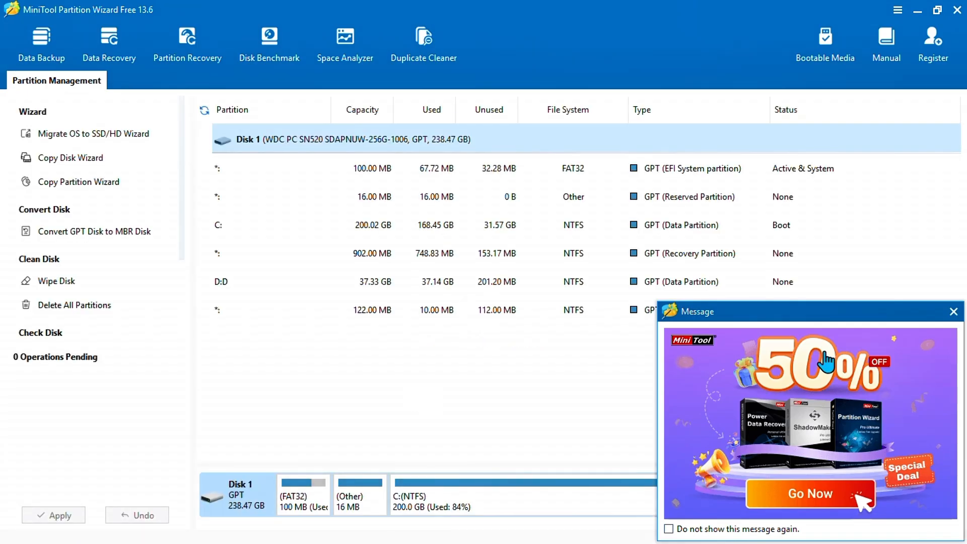
pyautogui.click(953, 312)
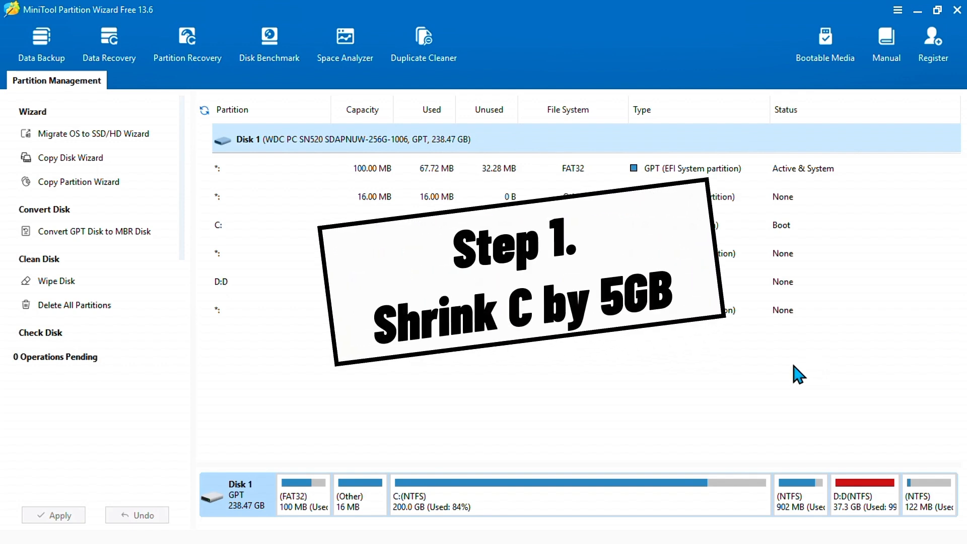
# Shrink the C partition with Move/Resize Partition so that 5.00 GB of unallocated space follows it.
pyautogui.click(585, 476)
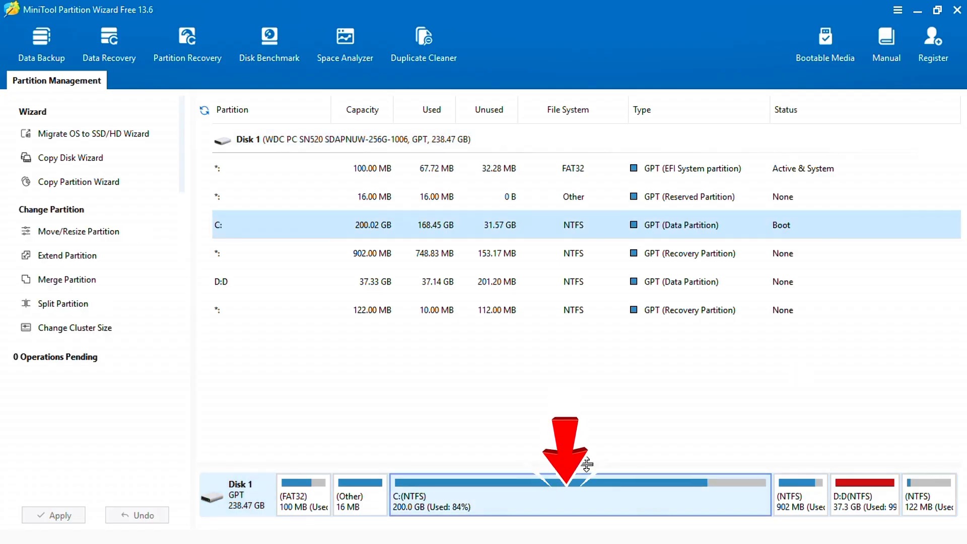
pyautogui.click(62, 232)
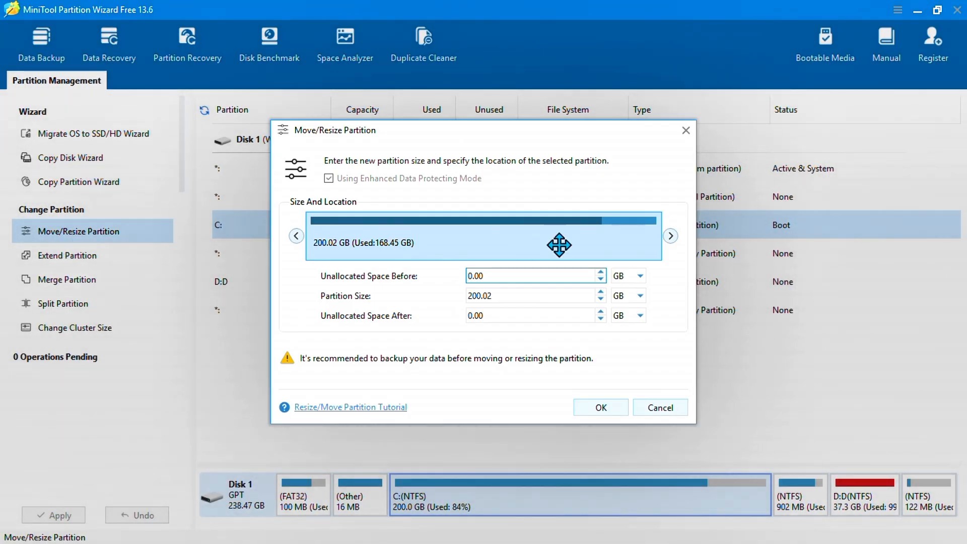
pyautogui.moveTo(671, 238); pyautogui.dragTo(663, 239)
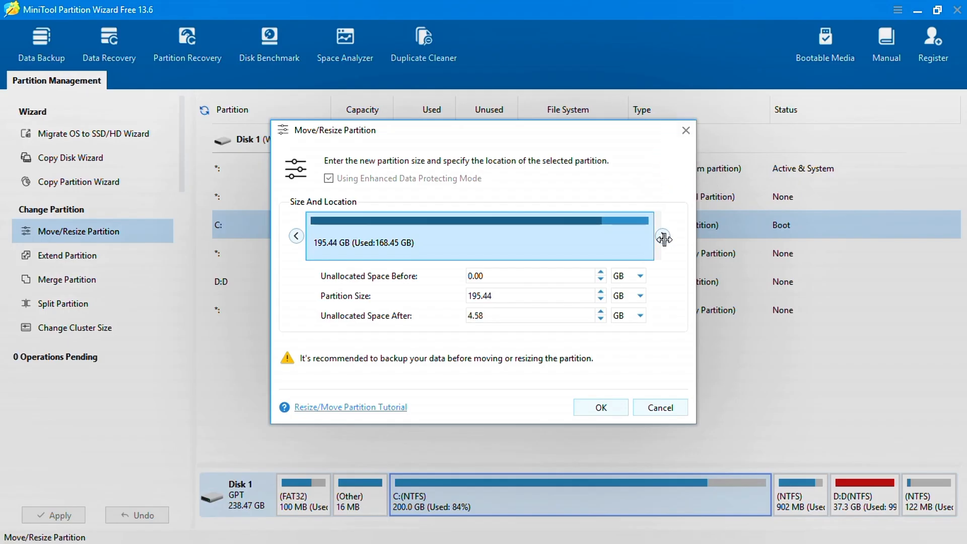
pyautogui.click(496, 317)
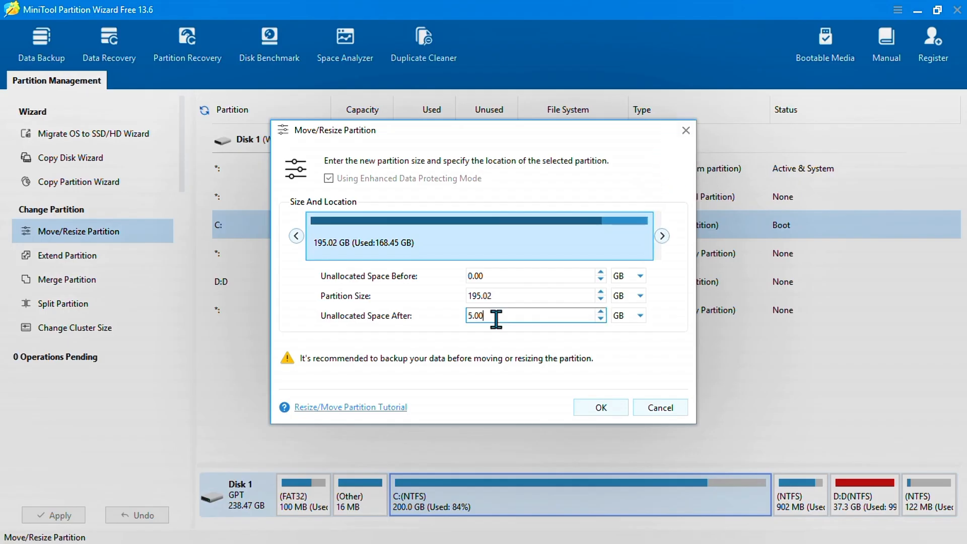
pyautogui.moveTo(492, 318); pyautogui.dragTo(459, 321)
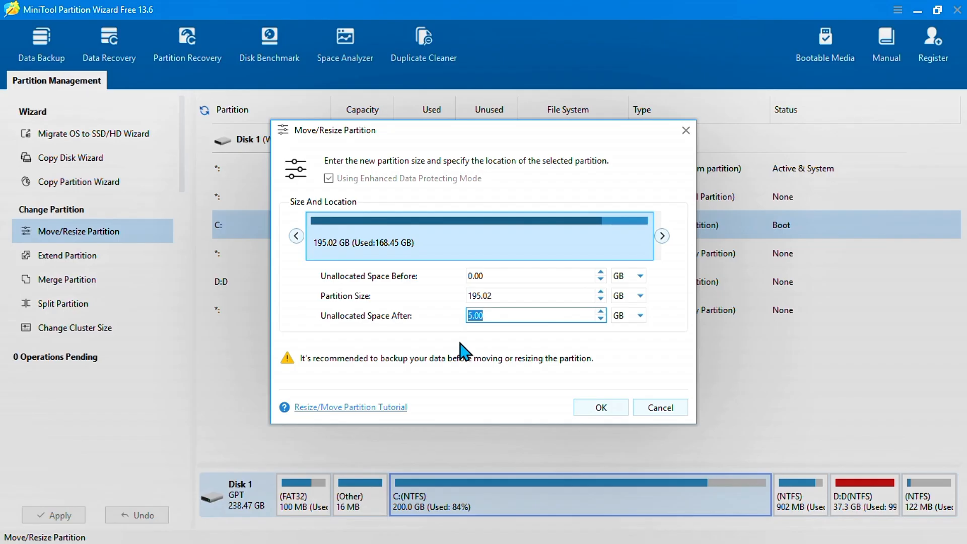
pyautogui.click(599, 408)
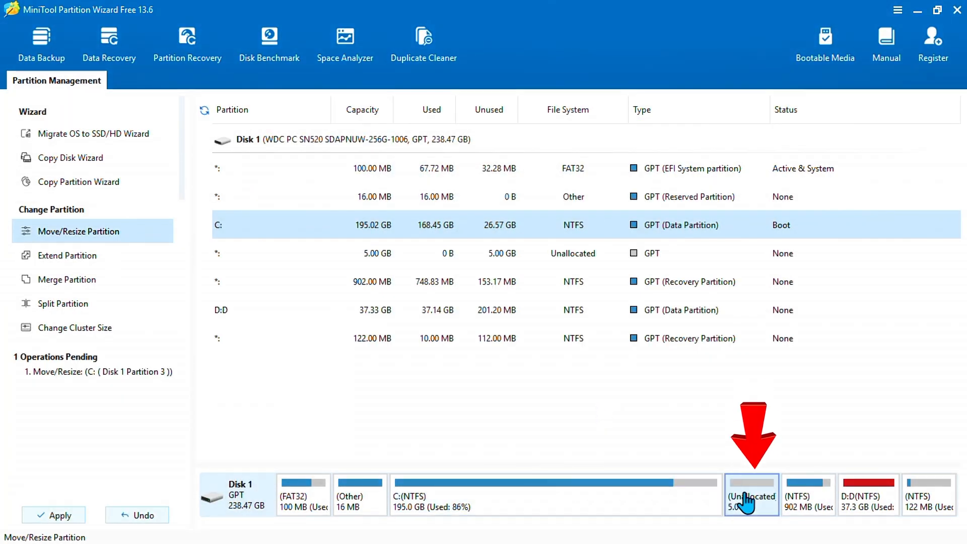
# Move the 902 MB recovery partition to the start of its available space, leaving 5.00 GB unallocated after it and 0.00 GB before it.
pyautogui.click(747, 499)
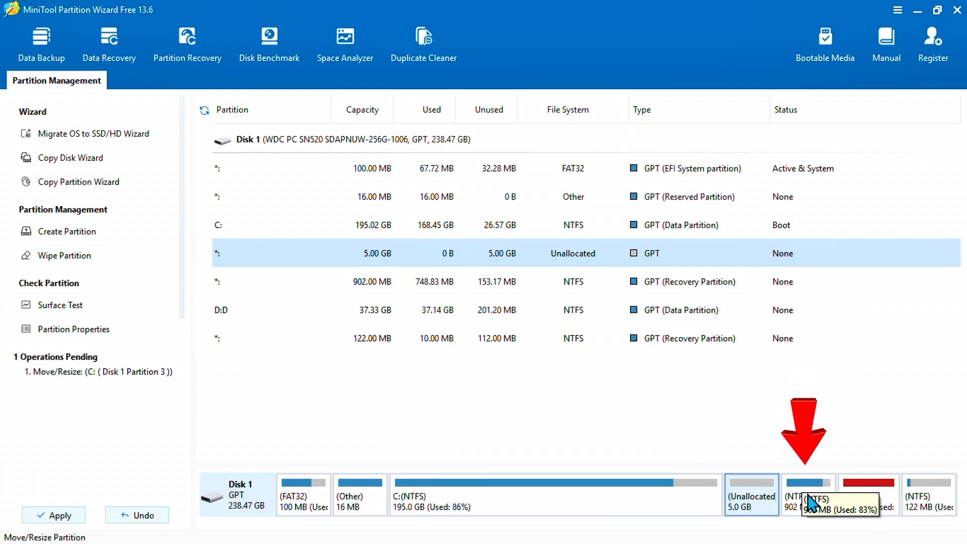
pyautogui.click(808, 500)
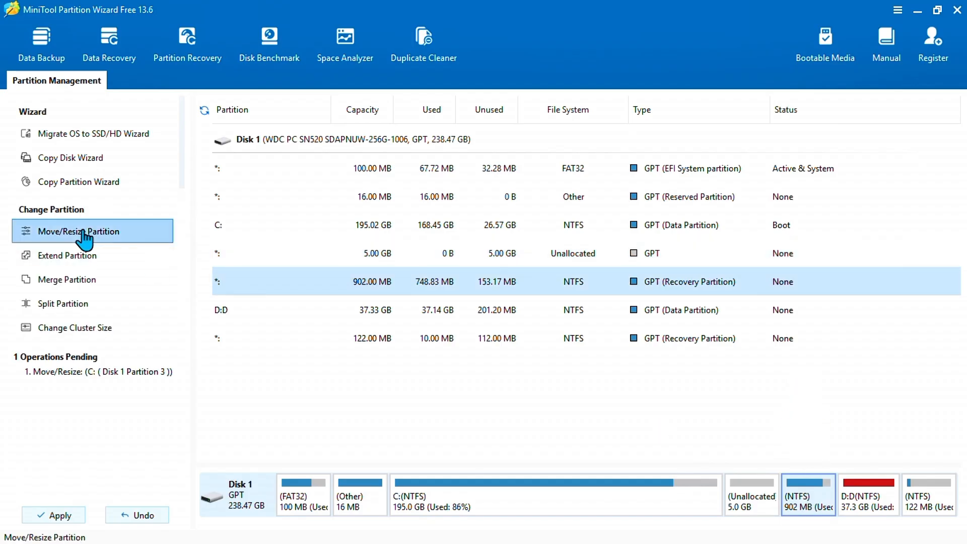
pyautogui.click(87, 235)
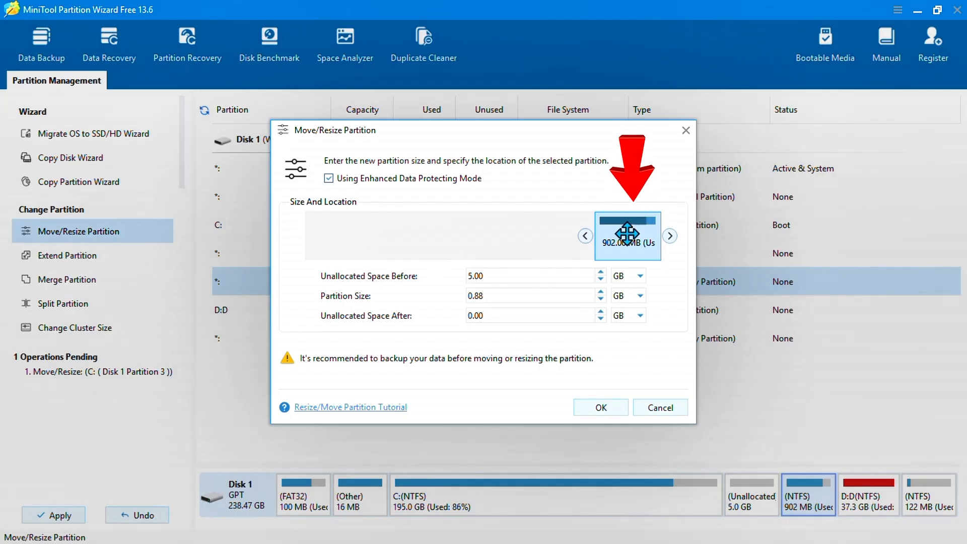
pyautogui.moveTo(627, 232); pyautogui.dragTo(333, 225)
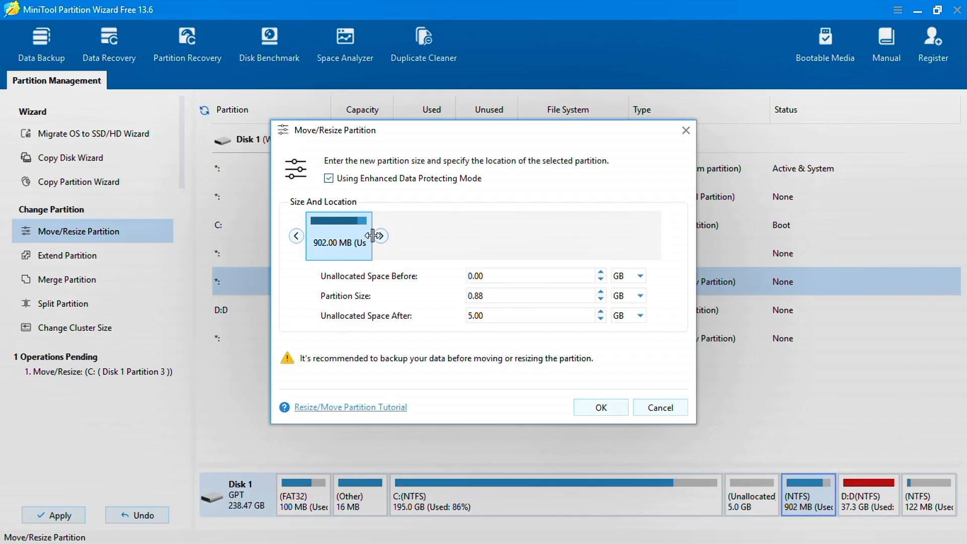
pyautogui.click(606, 405)
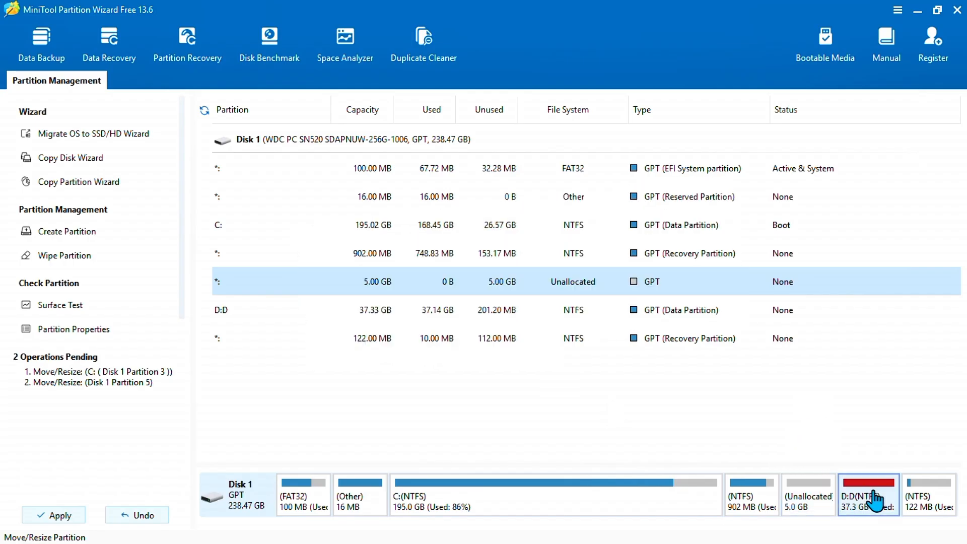
# Extend the D partition over the unallocated space before it to 42.34 GB, and apply all pending changes.
pyautogui.click(874, 499)
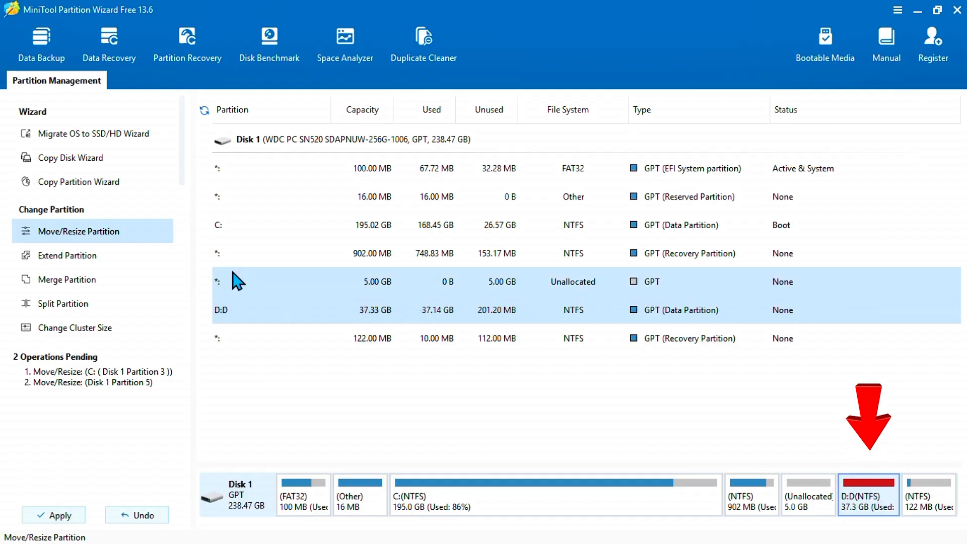
pyautogui.click(103, 235)
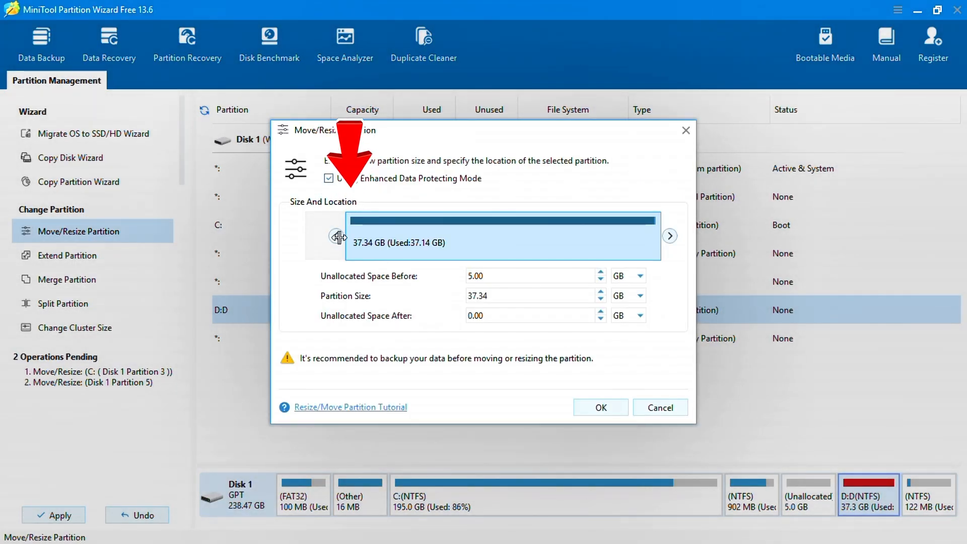
pyautogui.moveTo(326, 237); pyautogui.dragTo(266, 234)
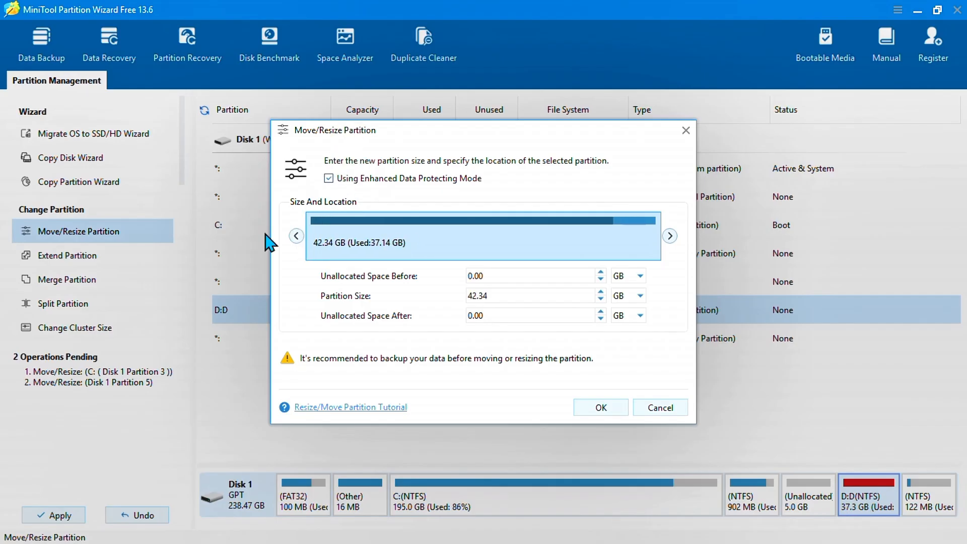
pyautogui.click(603, 409)
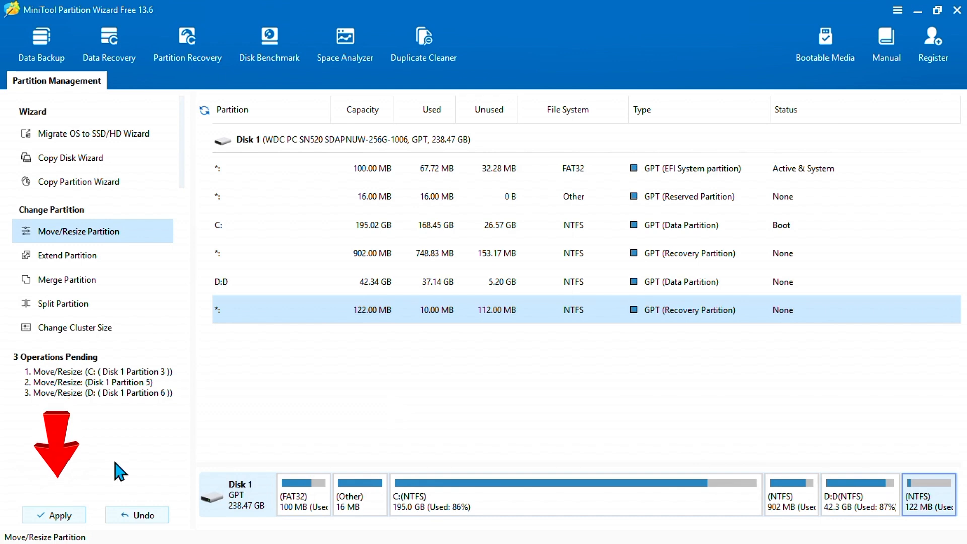
pyautogui.click(59, 516)
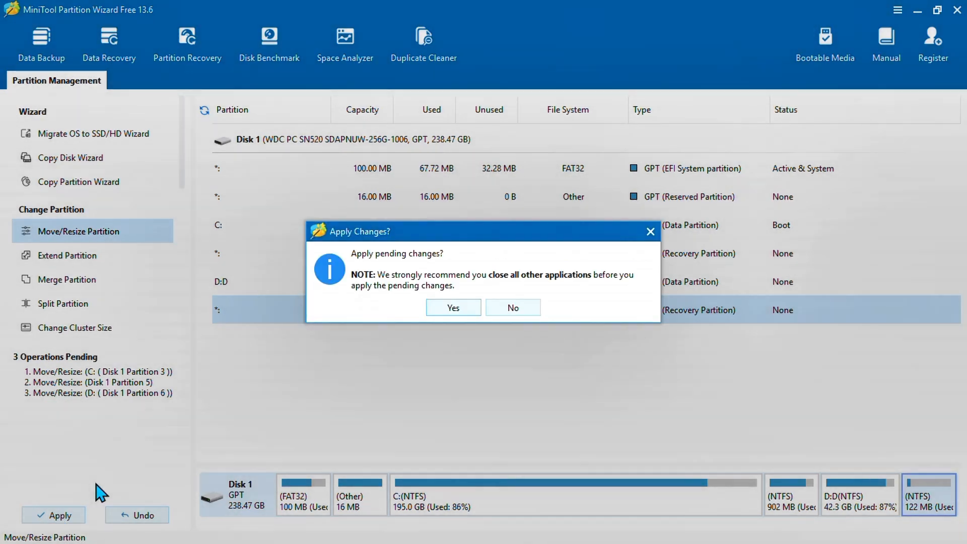
pyautogui.click(452, 309)
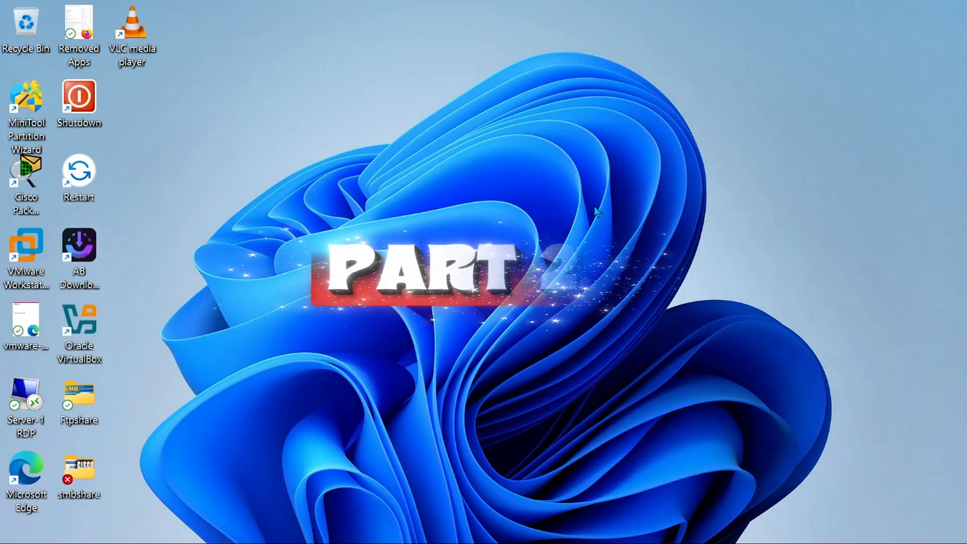
# Open This PC in File Explorer to check the free space on Local Disk (C:), and close the window.
pyautogui.click(540, 532)
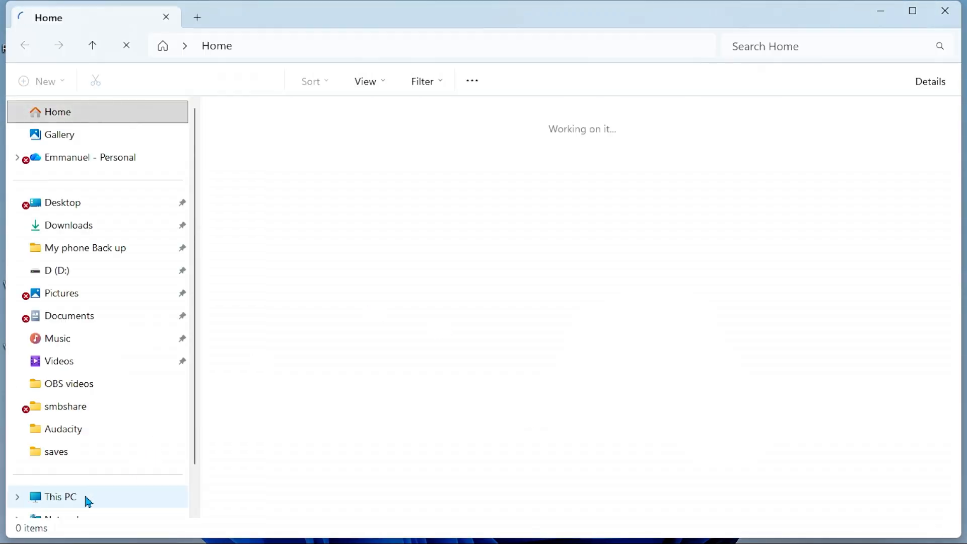
pyautogui.click(83, 494)
pyautogui.click(354, 166)
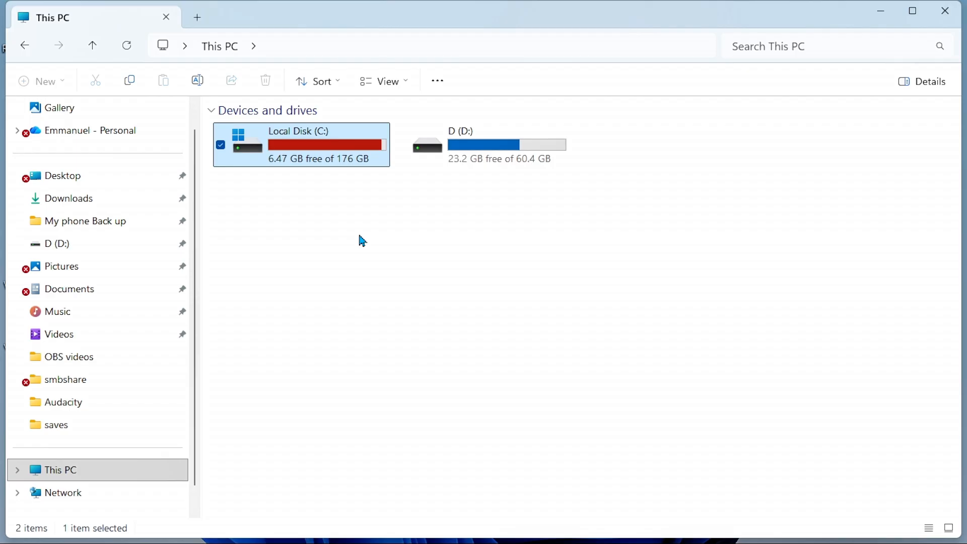
pyautogui.click(953, 11)
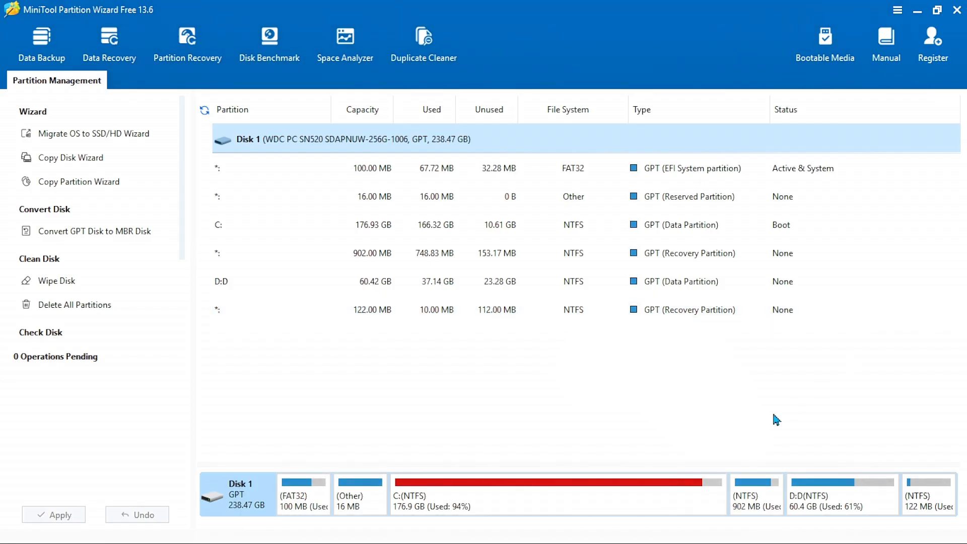
# Shrink the D partition to 39.65 GB with Move/Resize Partition, leaving 20.77 GB of unallocated space after it.
pyautogui.click(682, 493)
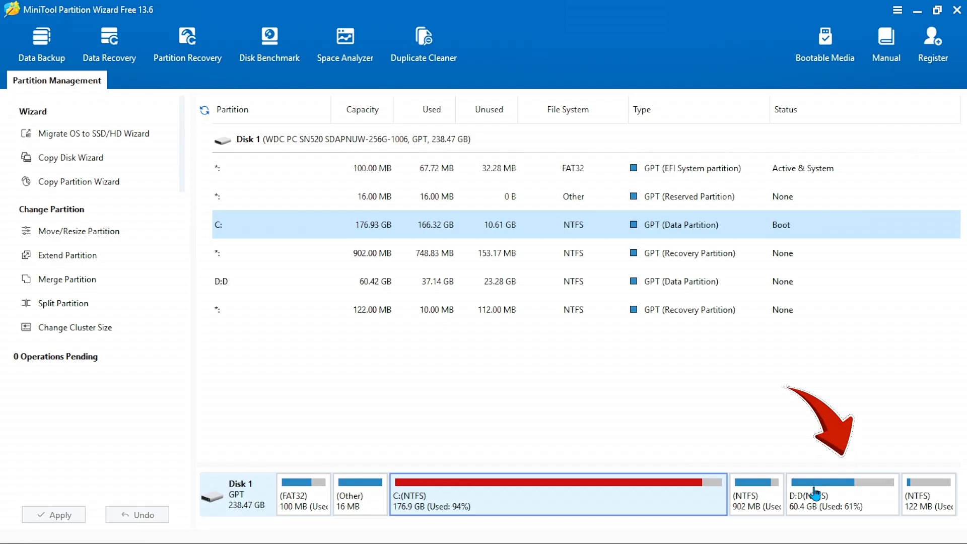
pyautogui.click(816, 494)
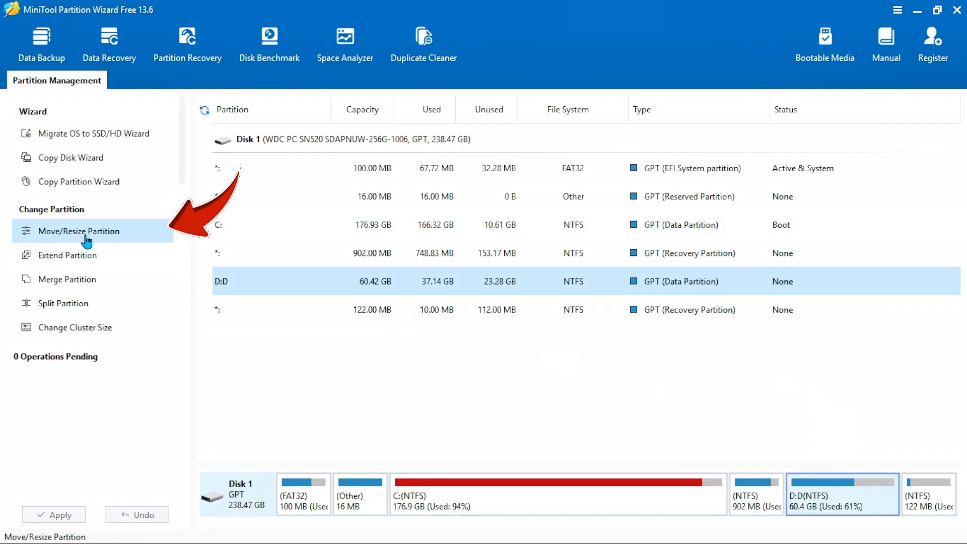
pyautogui.click(84, 235)
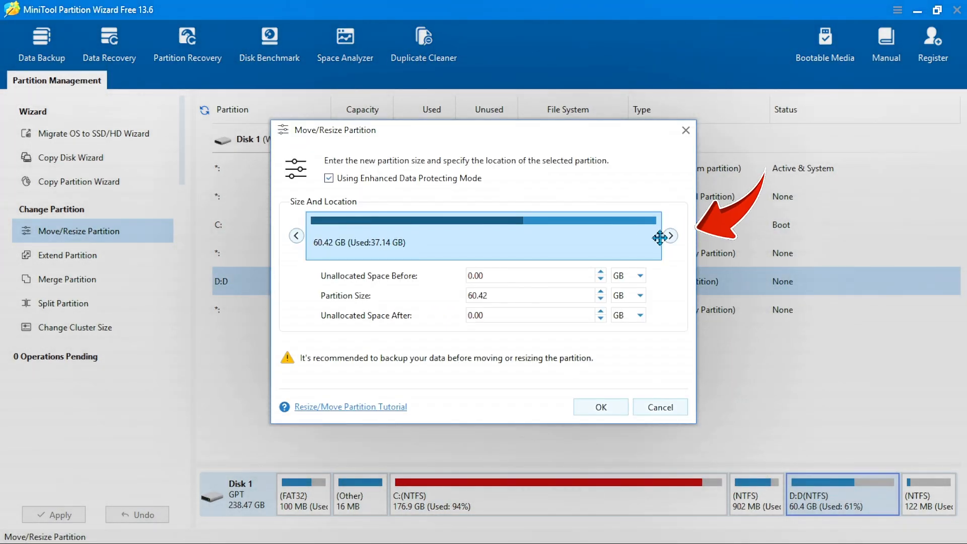
pyautogui.moveTo(661, 236); pyautogui.dragTo(547, 274)
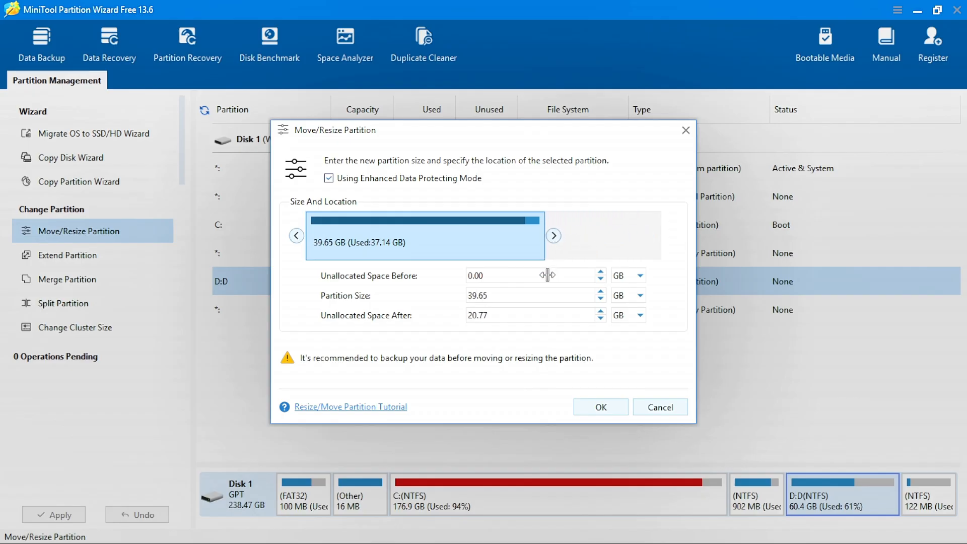
pyautogui.click(600, 409)
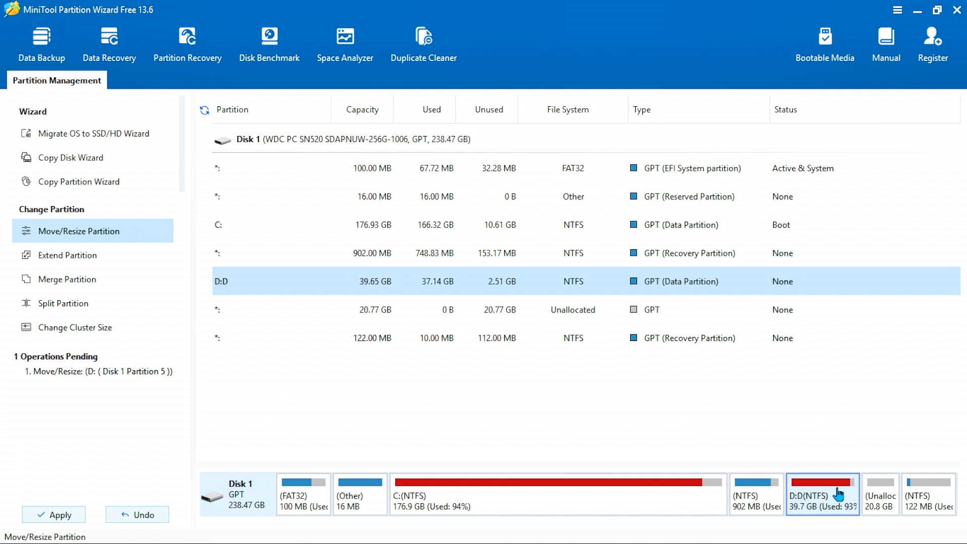
# Move the D partition to the end of its available space, leaving 20.77 GB unallocated before it and 0.00 GB after it.
pyautogui.click(132, 238)
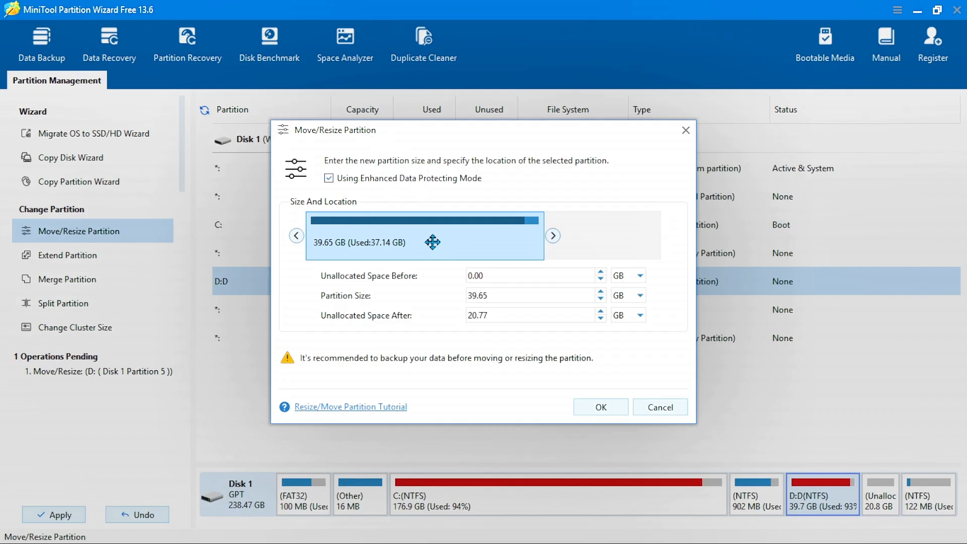
pyautogui.moveTo(432, 242); pyautogui.dragTo(558, 244)
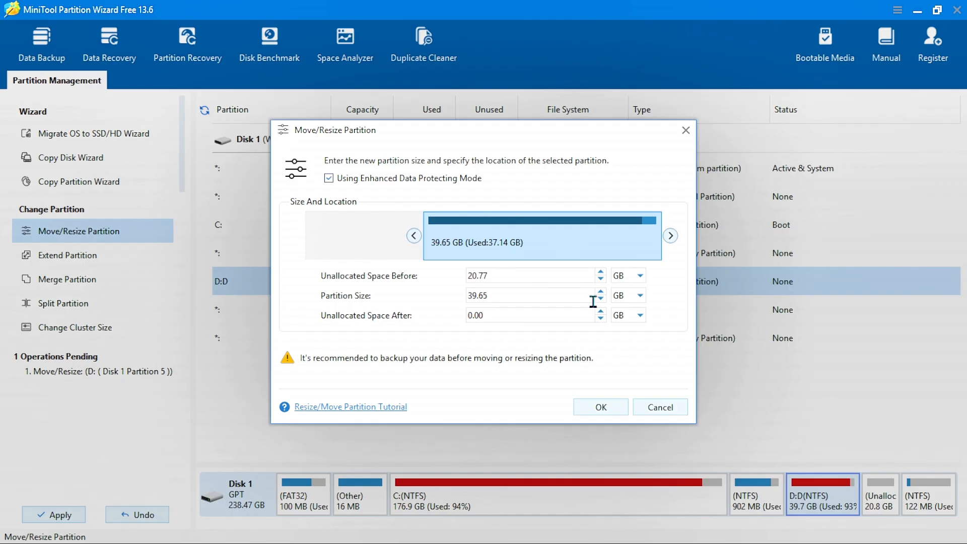
pyautogui.click(601, 406)
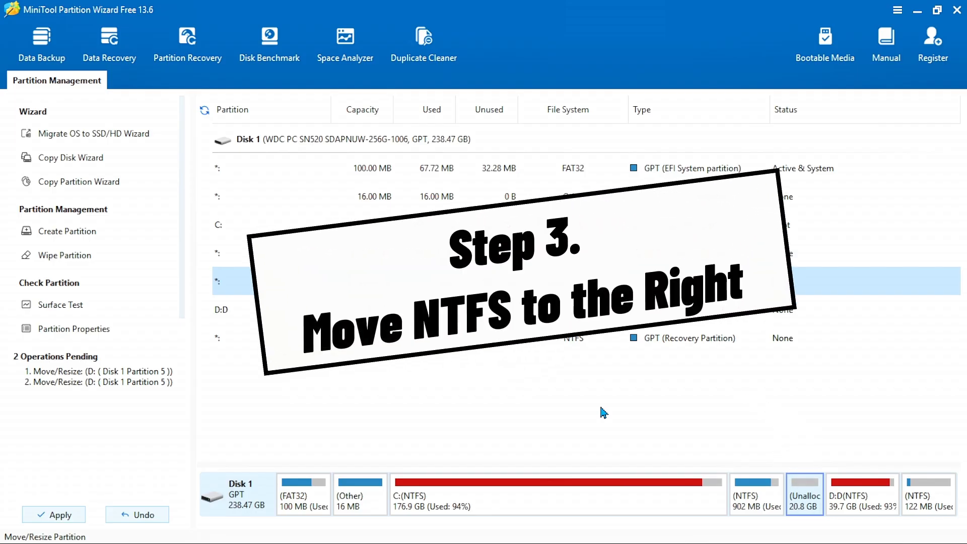
# Move the 902 MB recovery partition to the end of its available space, leaving 20.77 GB unallocated before it and 0.00 GB after it.
pyautogui.click(752, 499)
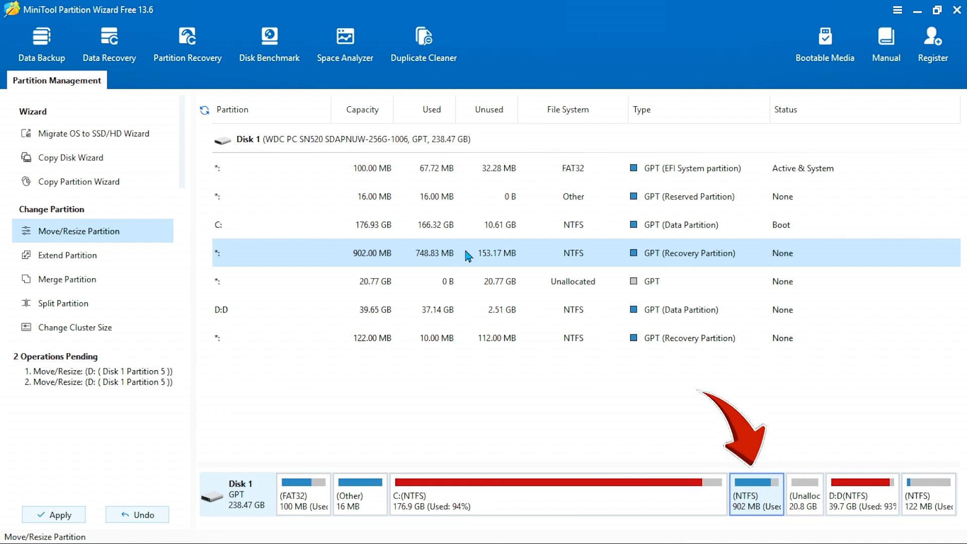
pyautogui.click(80, 232)
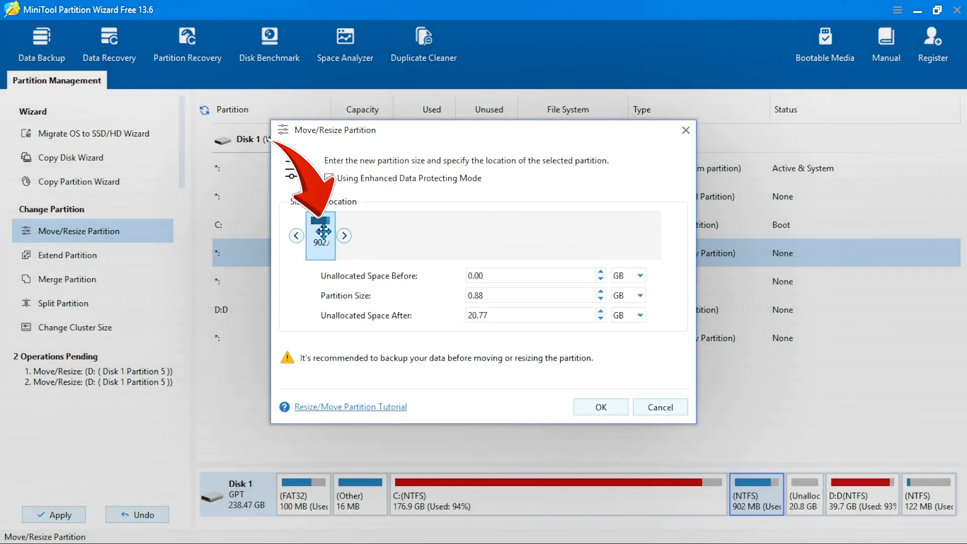
pyautogui.moveTo(324, 231); pyautogui.dragTo(669, 223)
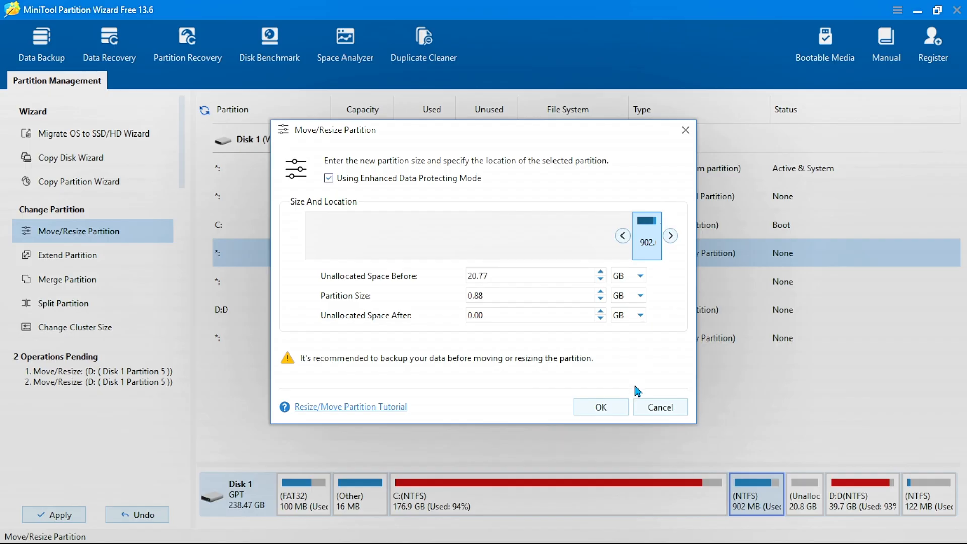
pyautogui.click(601, 406)
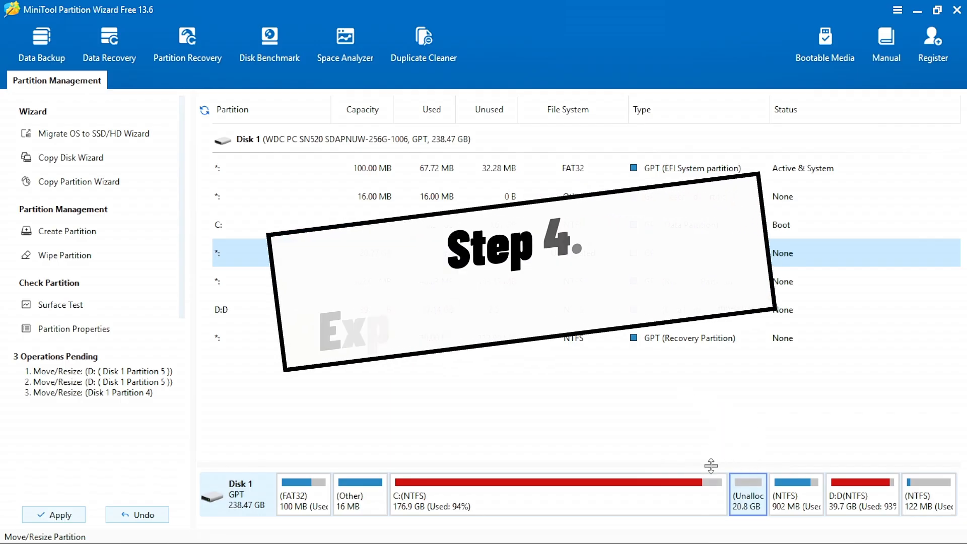
# Extend the C partition over all the unallocated space after it, to a partition size of 197.71 GB.
pyautogui.click(713, 494)
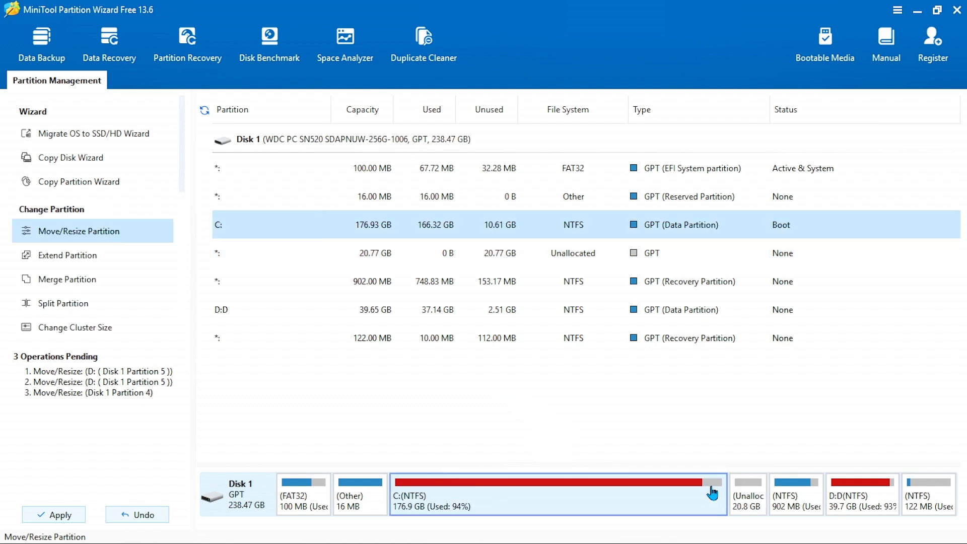
pyautogui.click(122, 233)
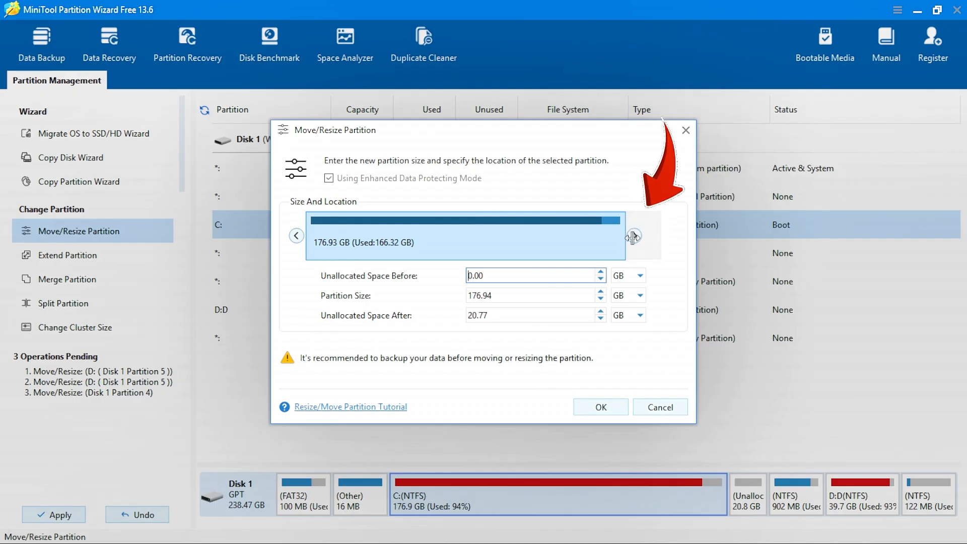
pyautogui.moveTo(633, 237); pyautogui.dragTo(703, 246)
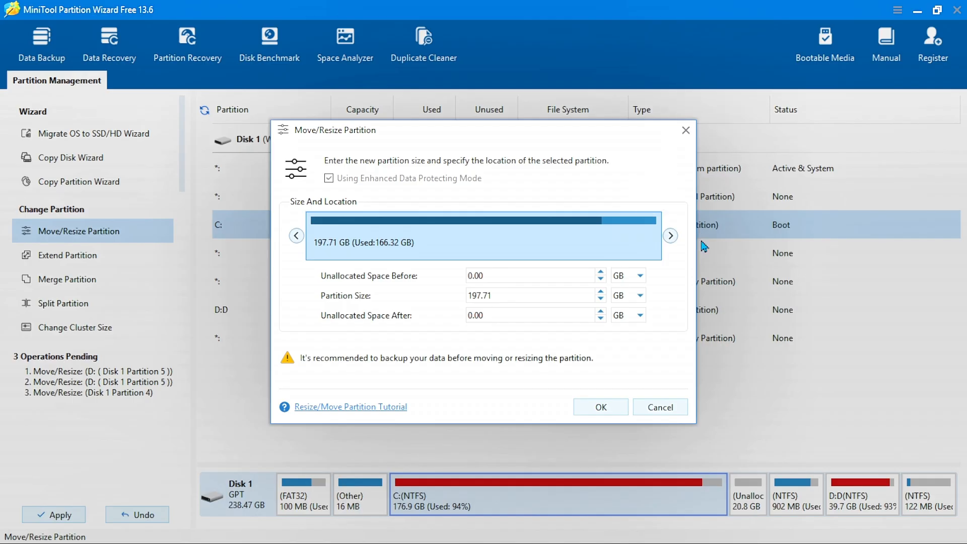
pyautogui.click(601, 407)
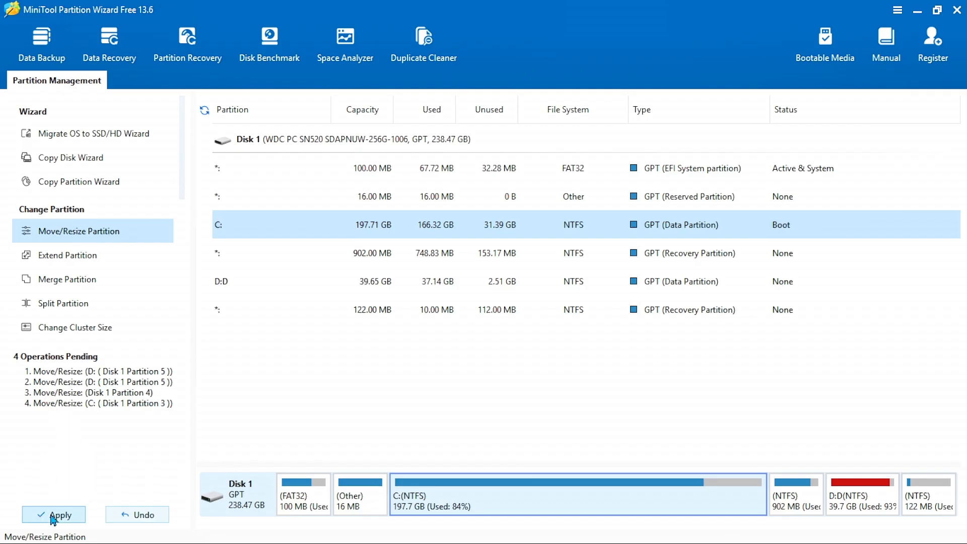
# Apply all pending partition changes and exit the partition program.
pyautogui.click(56, 514)
pyautogui.click(451, 307)
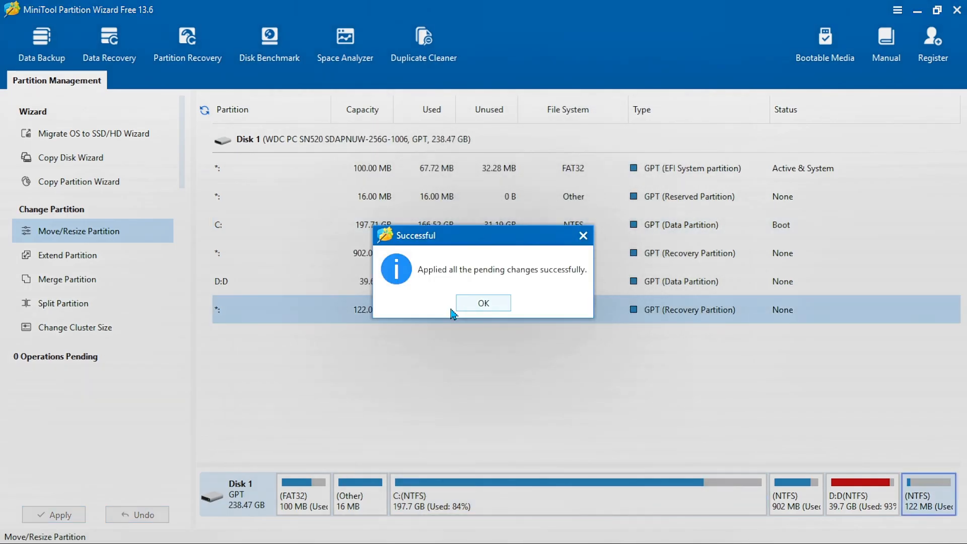
pyautogui.click(486, 304)
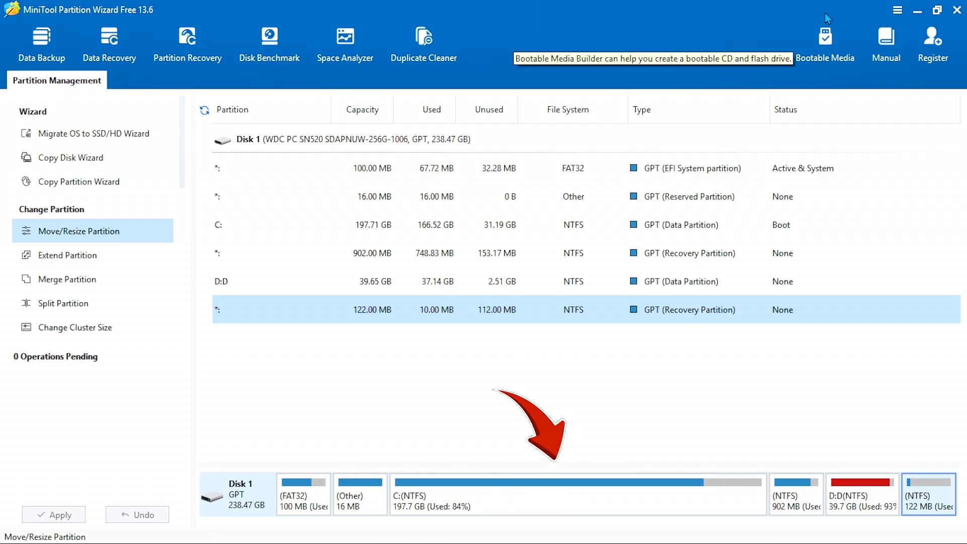
pyautogui.click(957, 10)
pyautogui.click(453, 303)
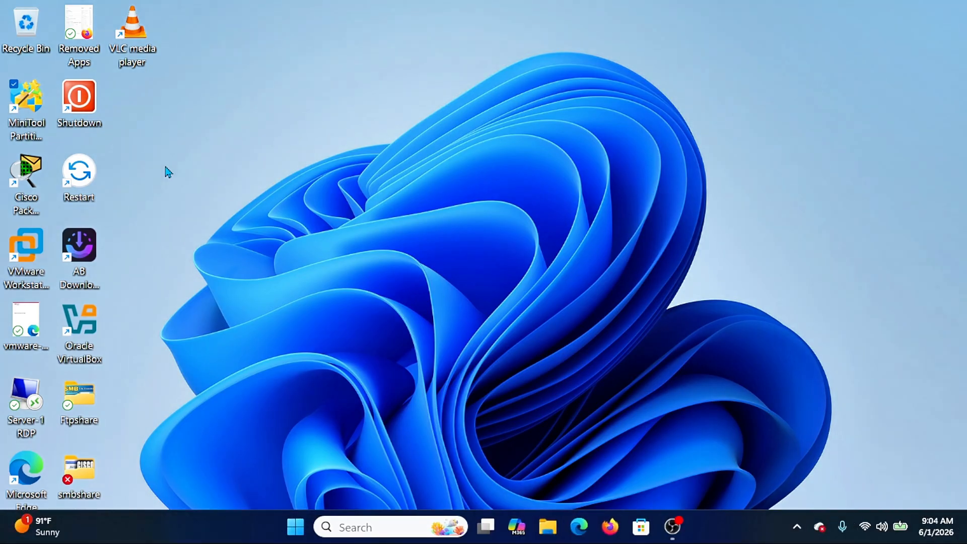
# Switch to File Explorer to check the free space on Local Disk (C:) under This PC, and close the window.
pyautogui.click(547, 527)
pyautogui.click(320, 151)
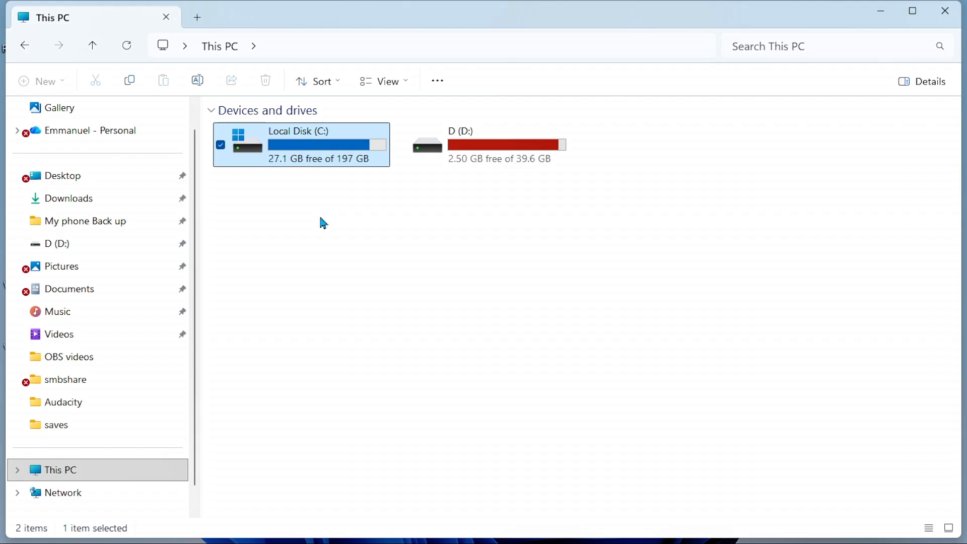
pyautogui.click(942, 18)
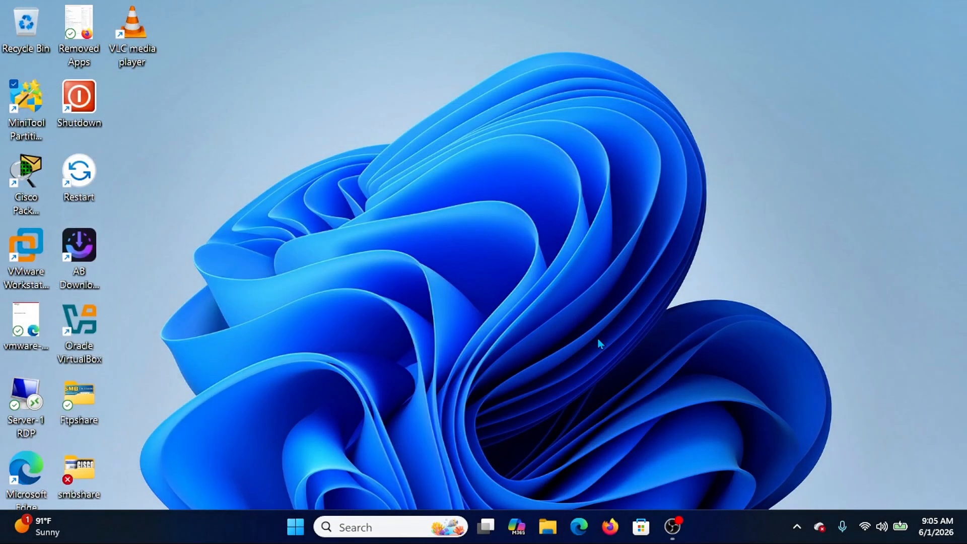